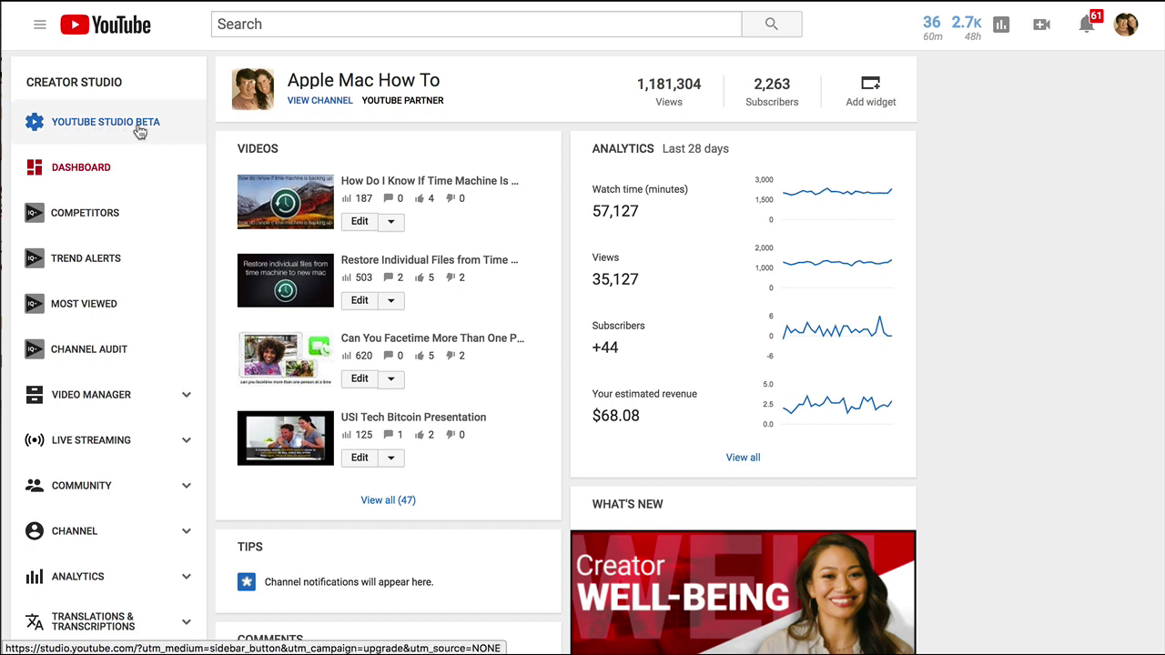
Open the YouTube Studio beta dashboard from the sidebar
left_click(91, 129)
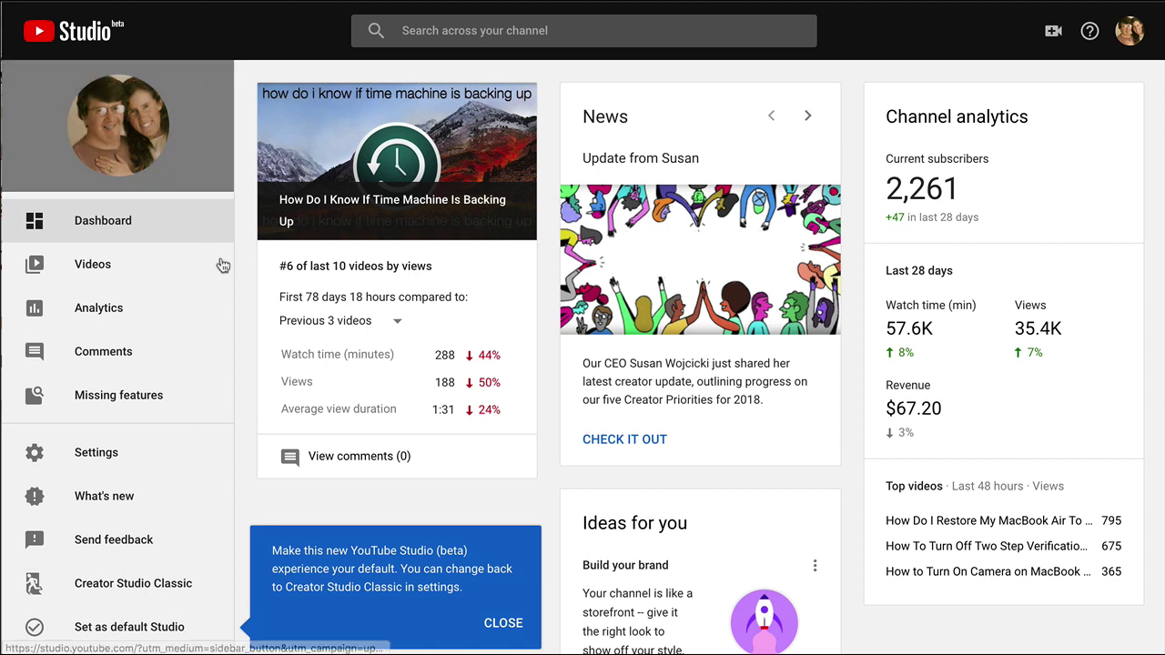
scroll(328, 290, "down", 2)
scroll(315, 369, "up", 3)
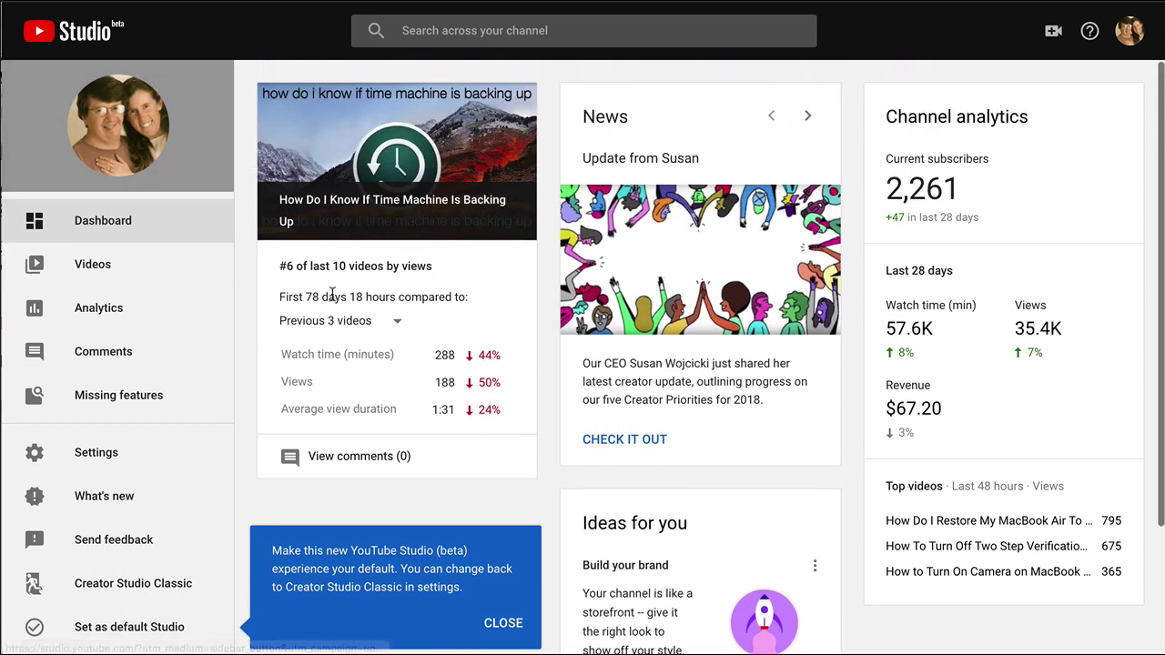
Close the blue banner offering to make YouTube Studio beta the default
double_click(274, 550)
left_click(344, 561)
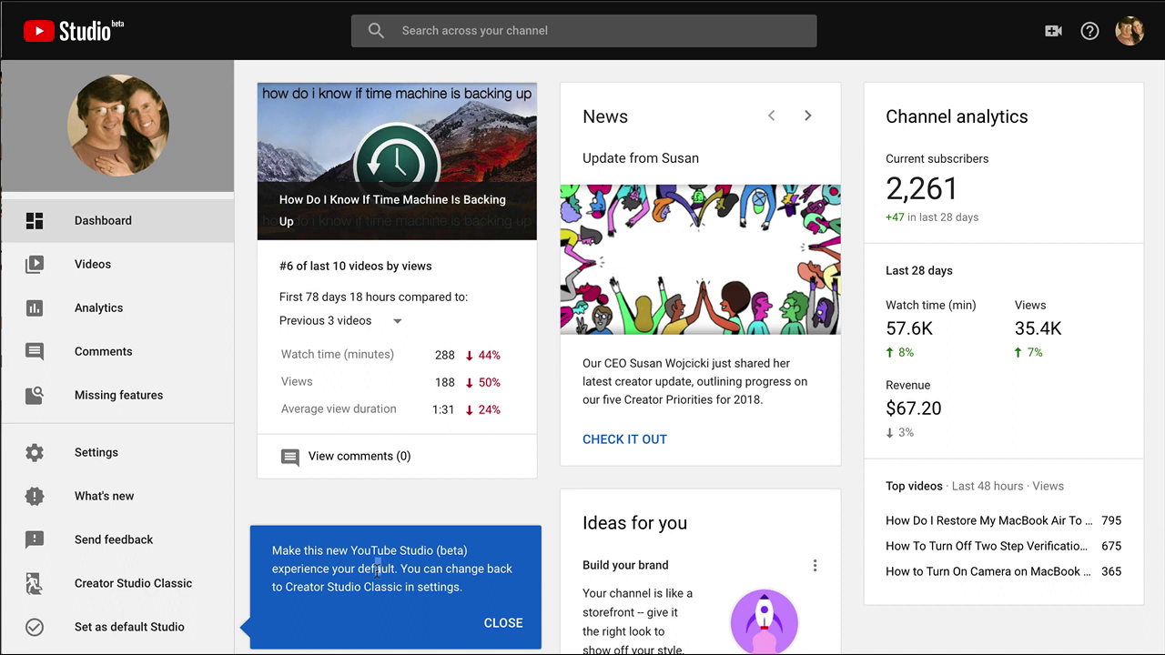
double_click(372, 569)
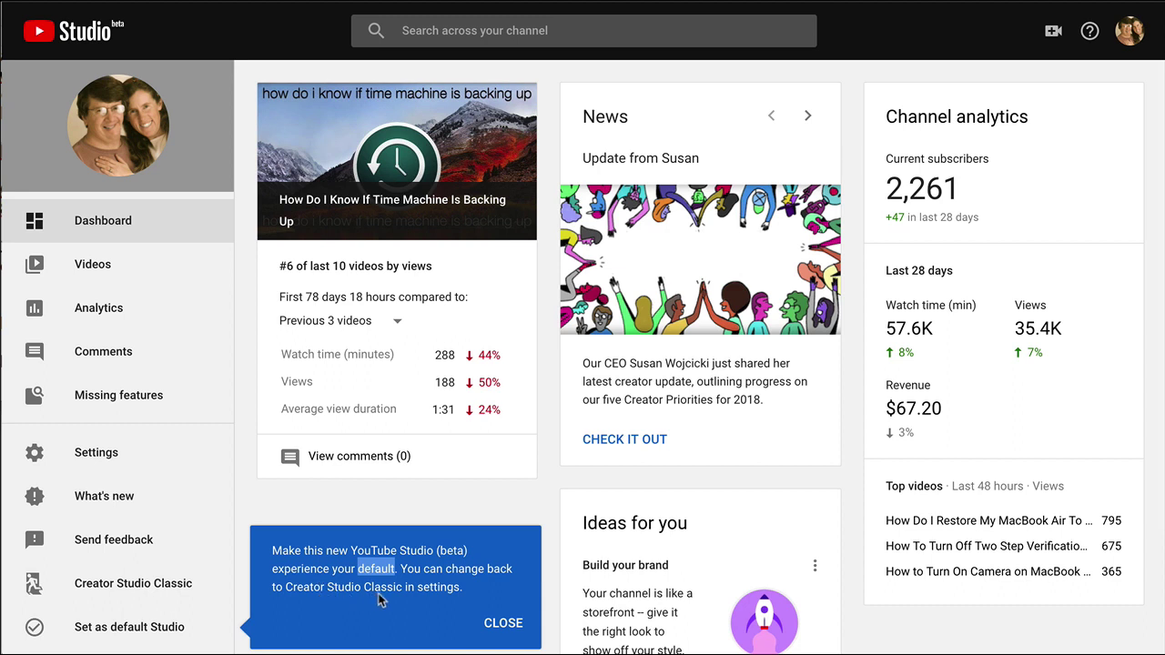
left_click(506, 626)
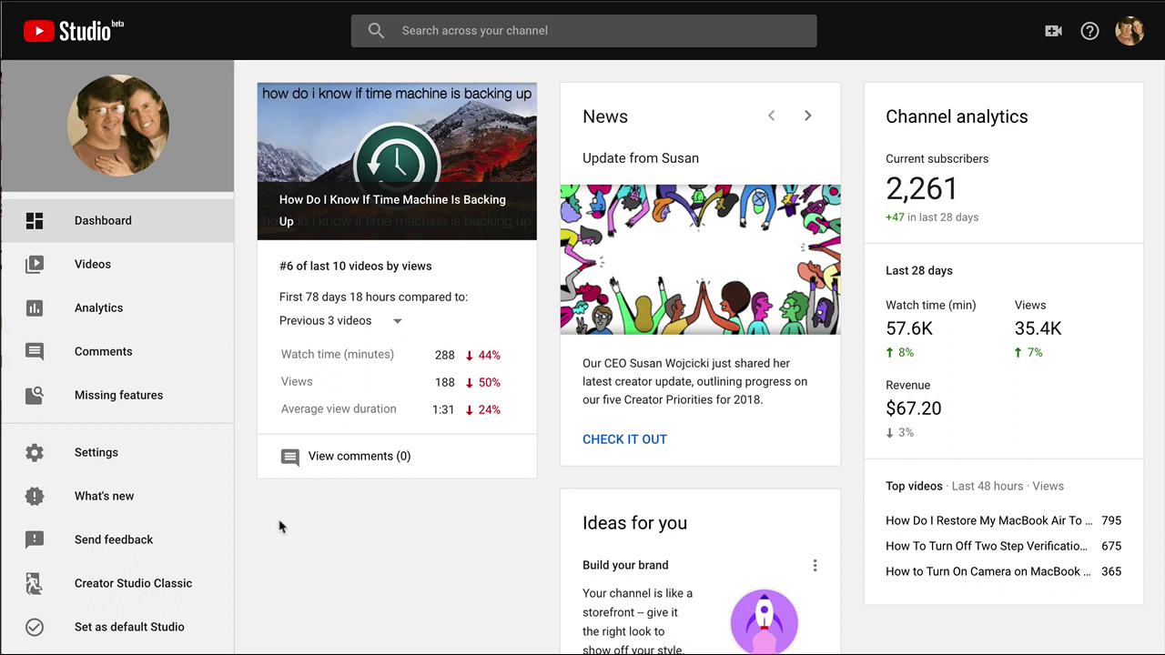
Save Creator Studio Classic as the default creator experience in Settings, skipping the feedback survey
left_click(96, 455)
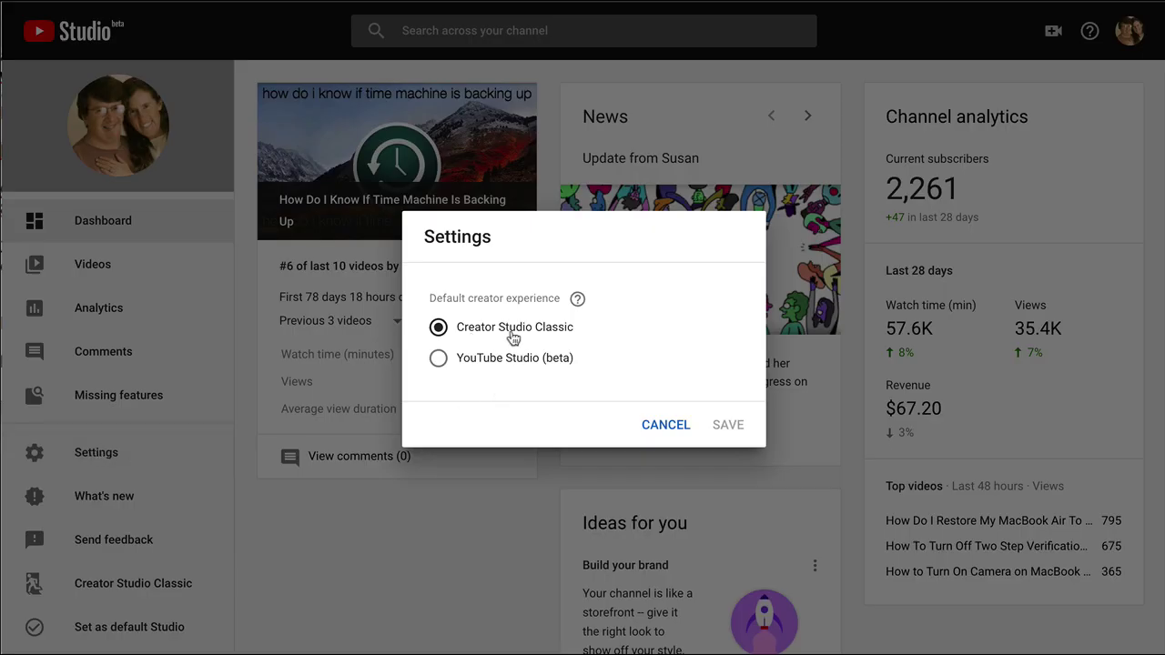
left_click(474, 362)
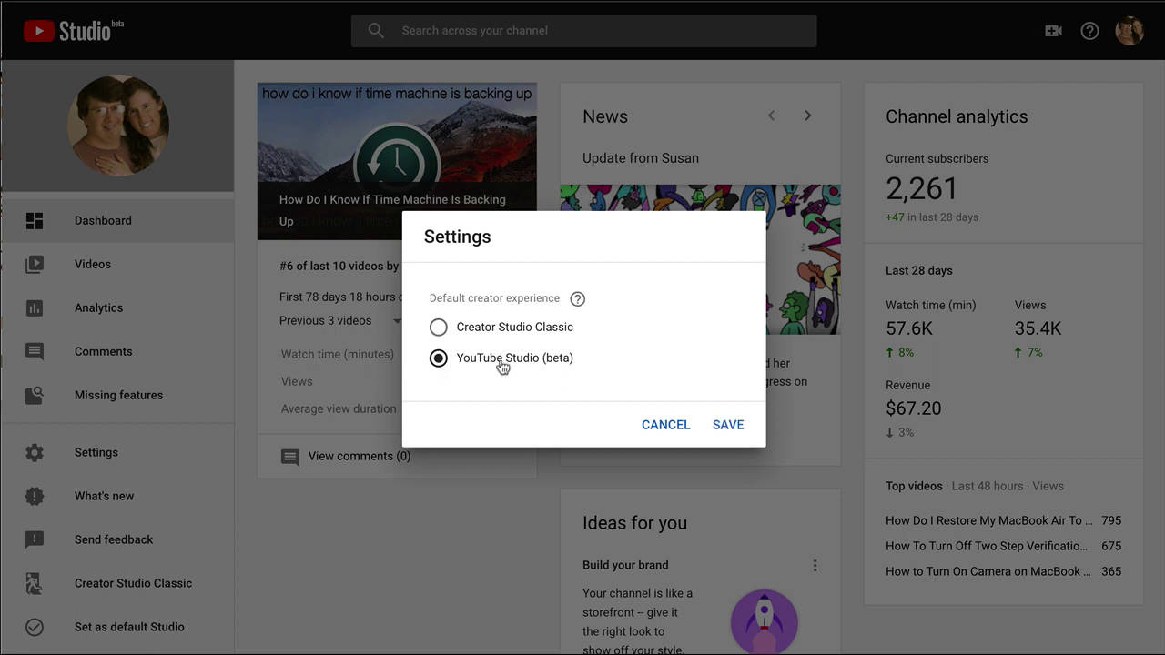
left_click(438, 327)
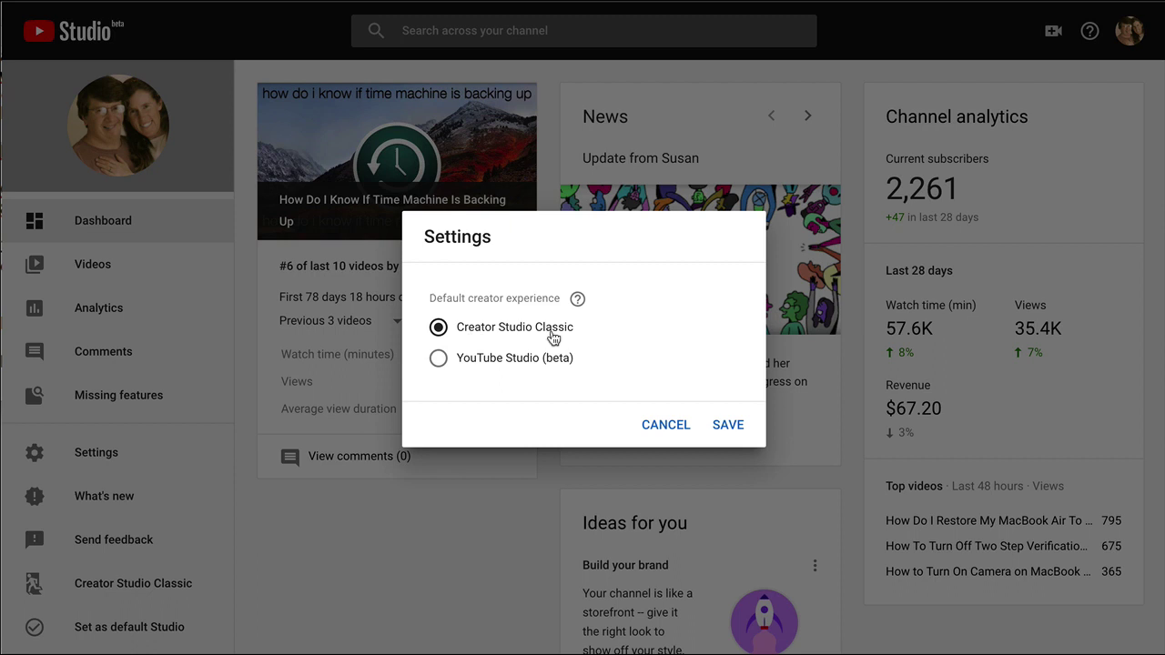
left_click(728, 422)
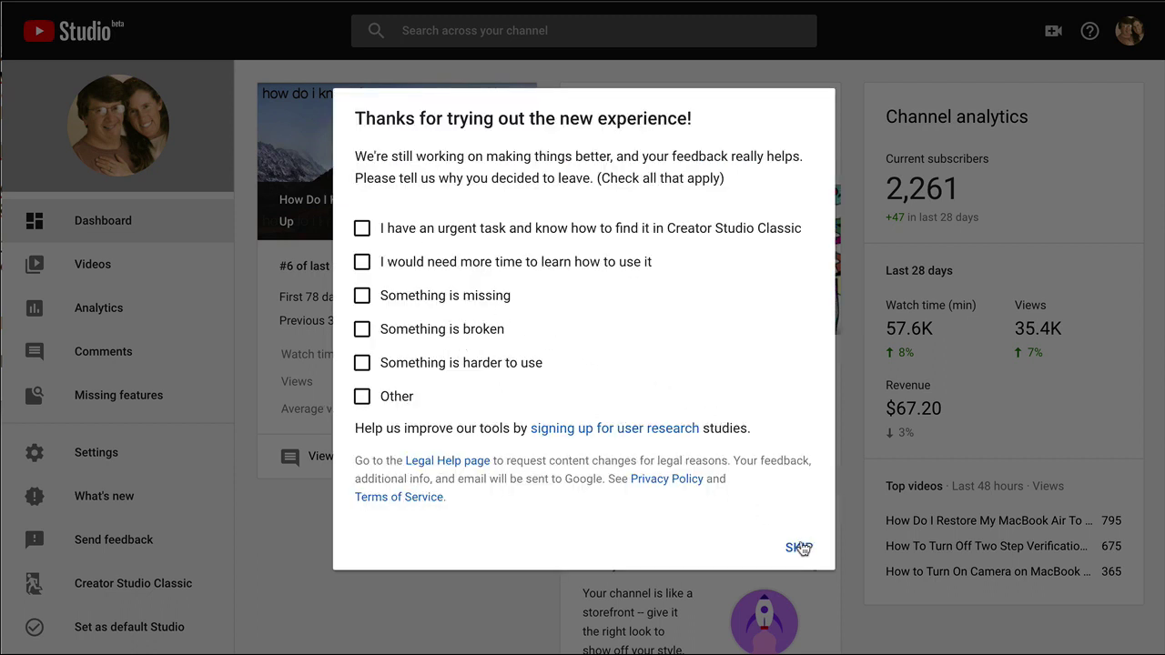
left_click(798, 548)
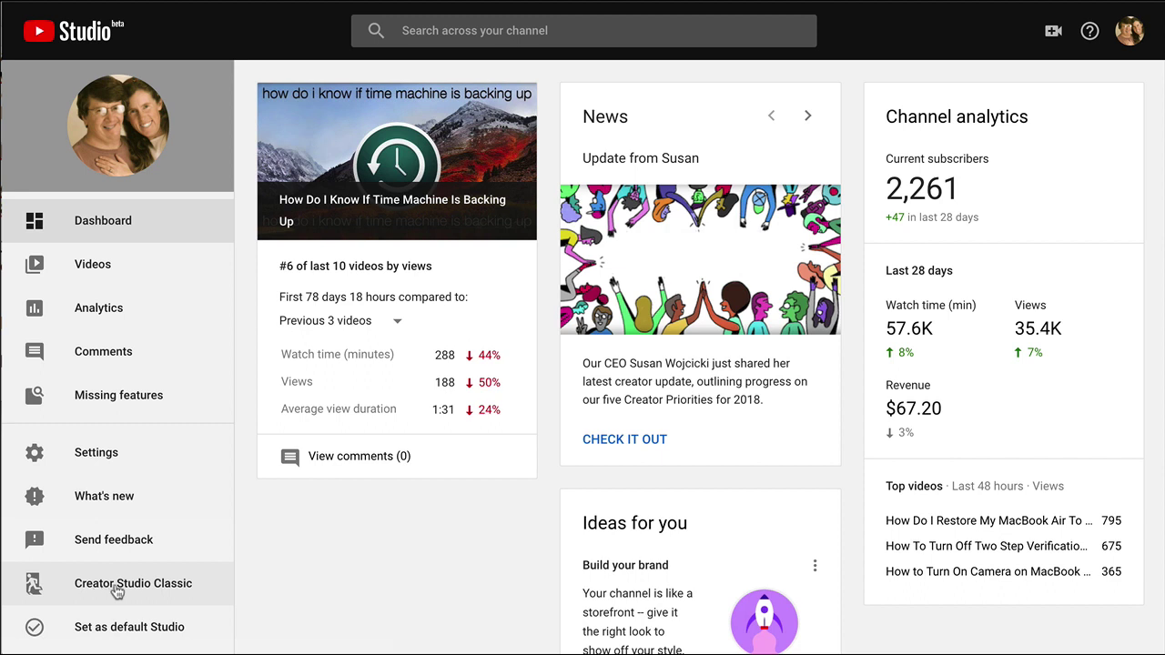
Browse the Switch account list of channels, then return to the main account menu
left_click(1128, 33)
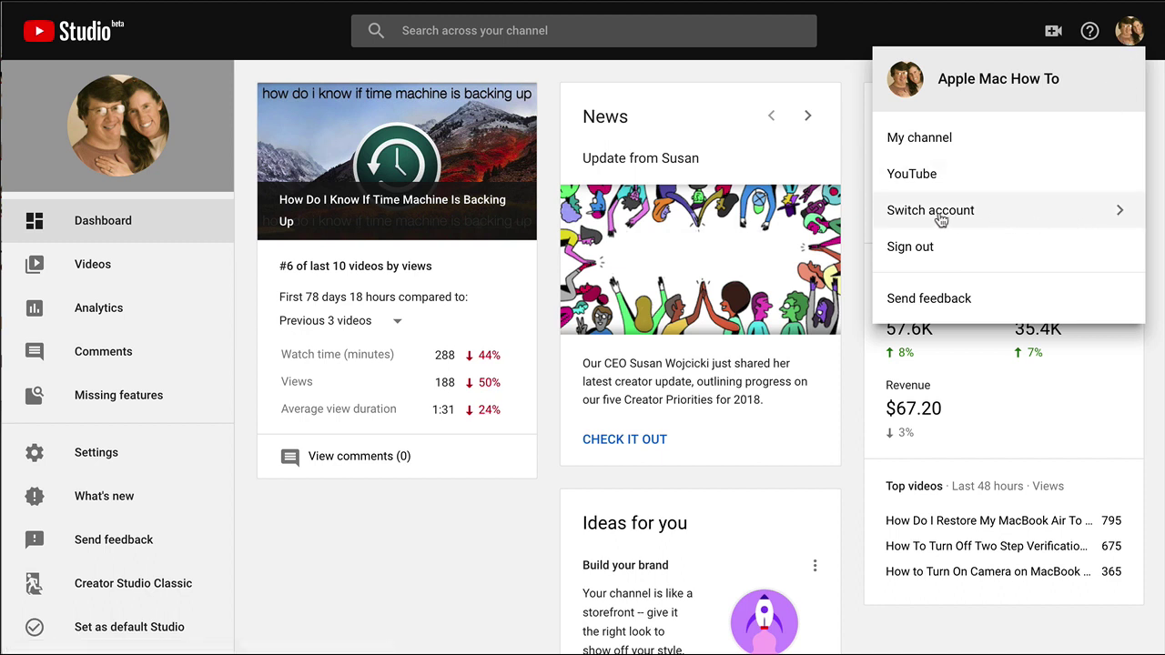
left_click(1116, 216)
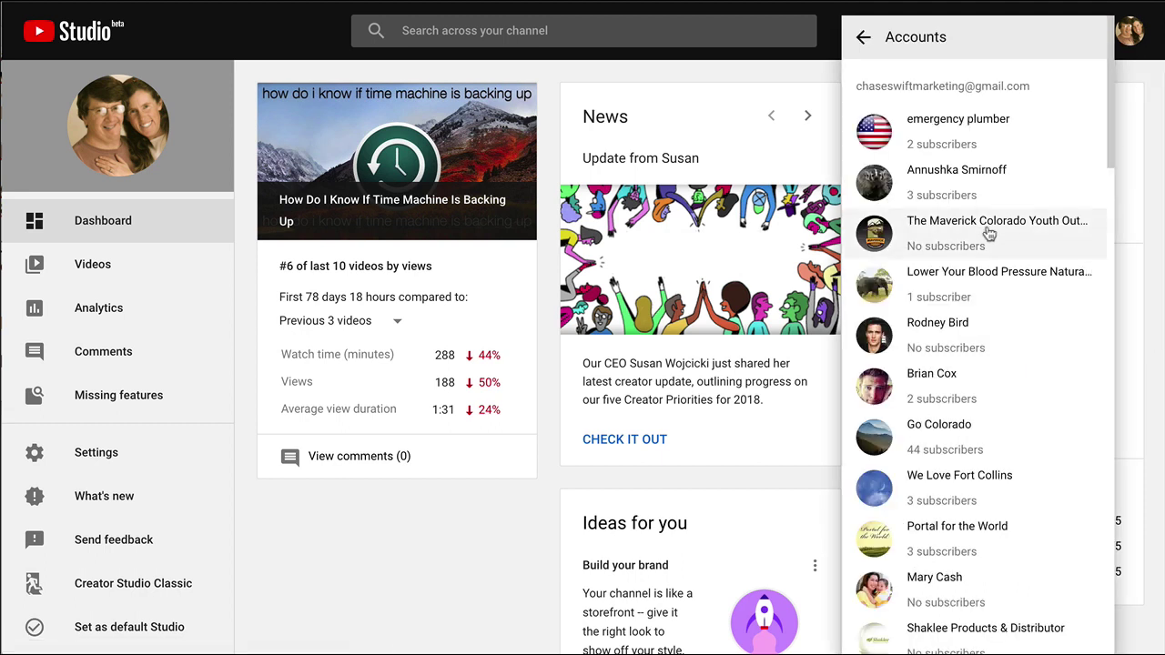
scroll(990, 234, "down", 8)
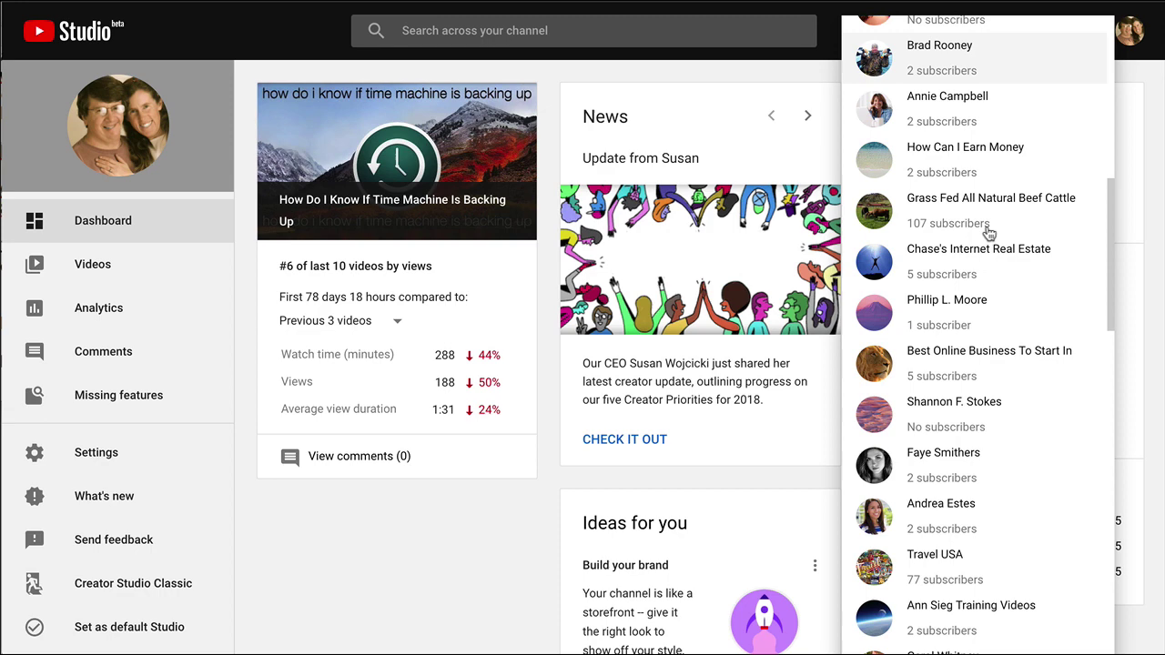
scroll(990, 235, "down", 1)
scroll(989, 235, "up", 6)
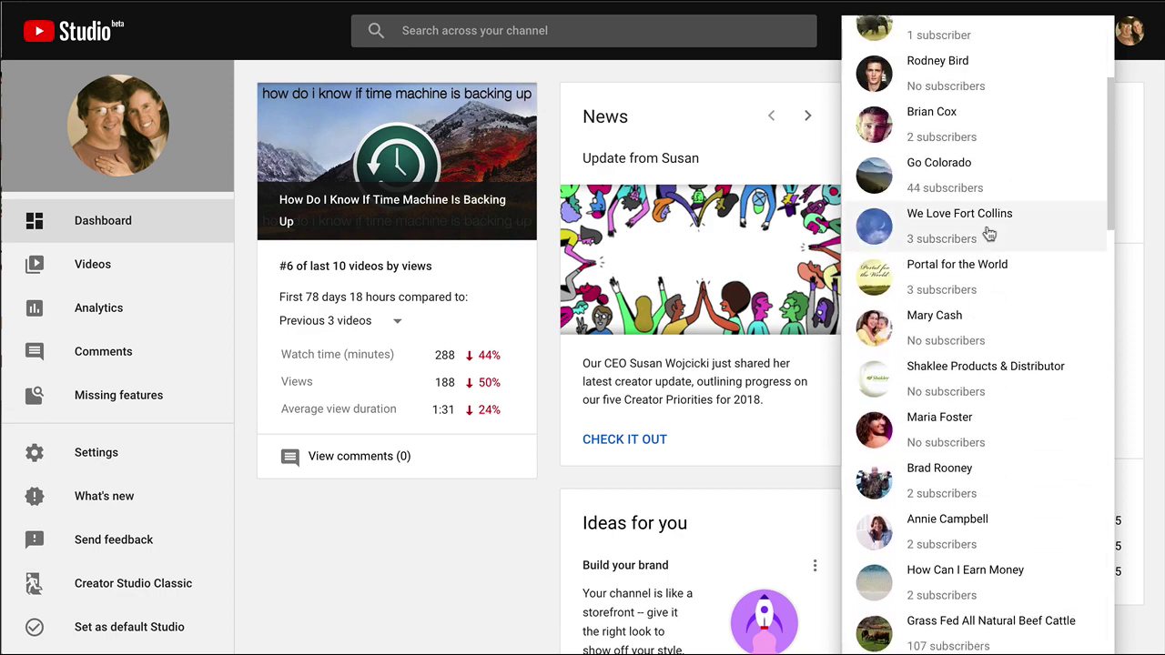
scroll(989, 235, "down", 6)
scroll(990, 234, "down", 9)
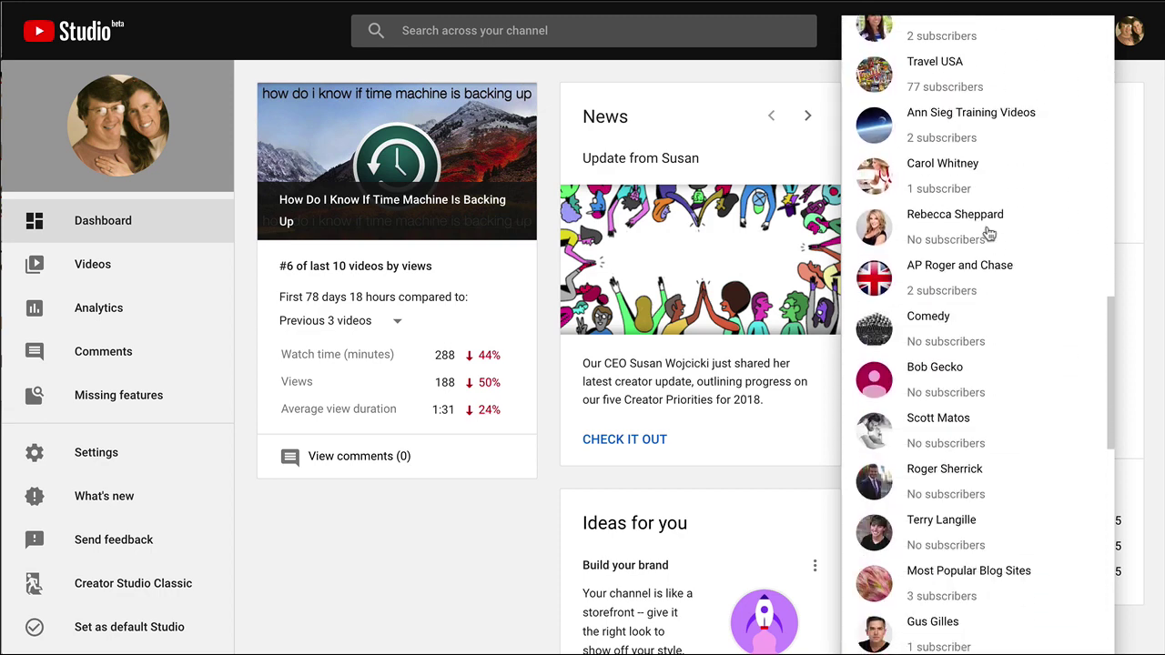
scroll(990, 235, "down", 2)
scroll(989, 235, "up", 12)
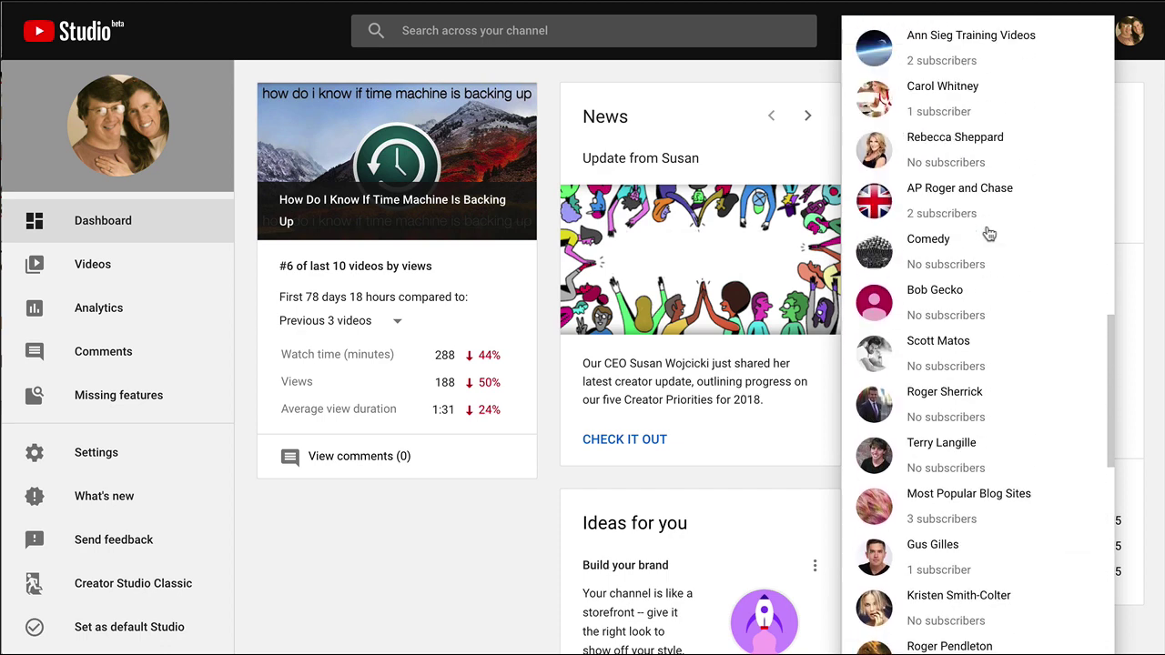
scroll(990, 235, "up", 7)
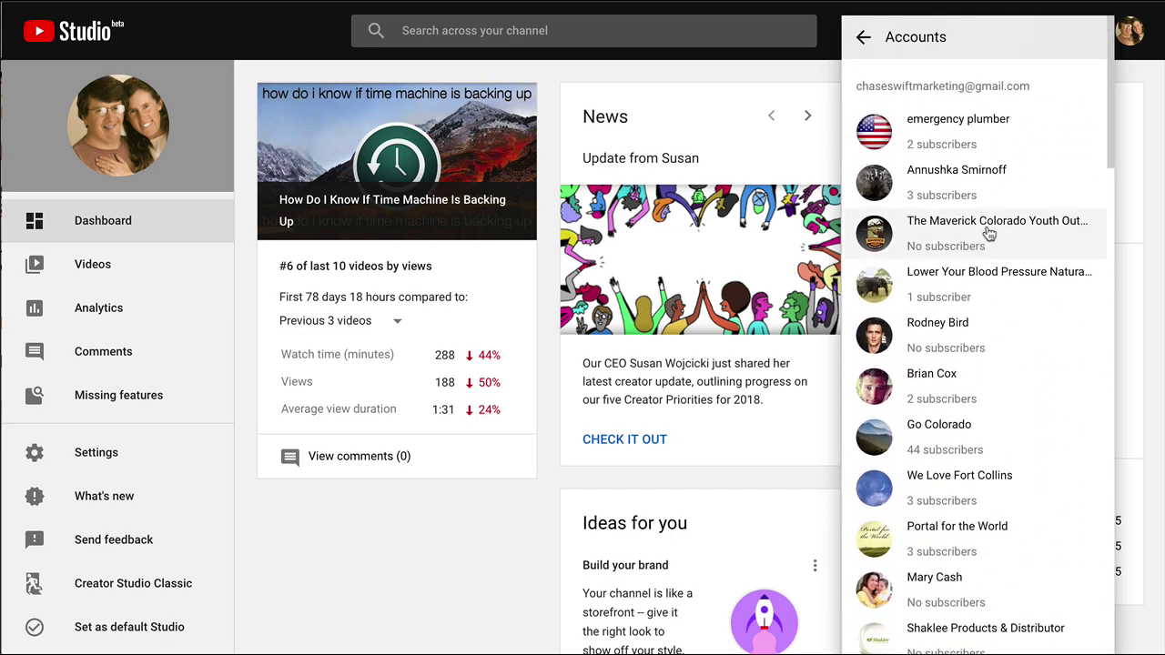
left_click(863, 37)
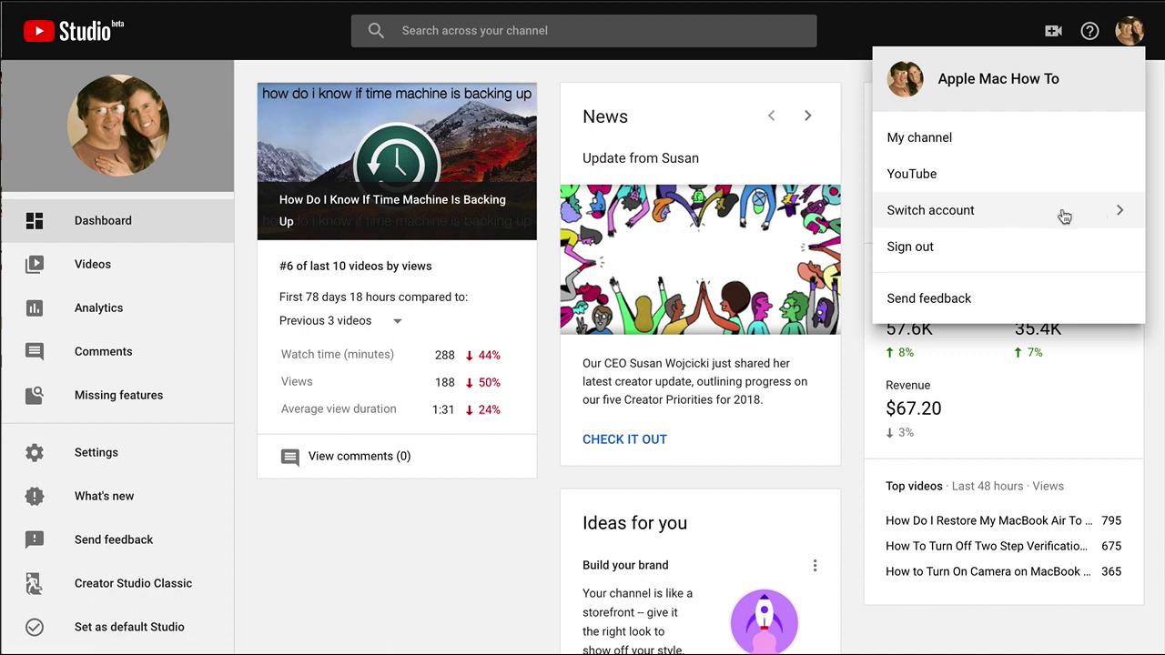
Close the account menu, cancel Settings unchanged, and switch to Creator Studio Classic
left_click(839, 33)
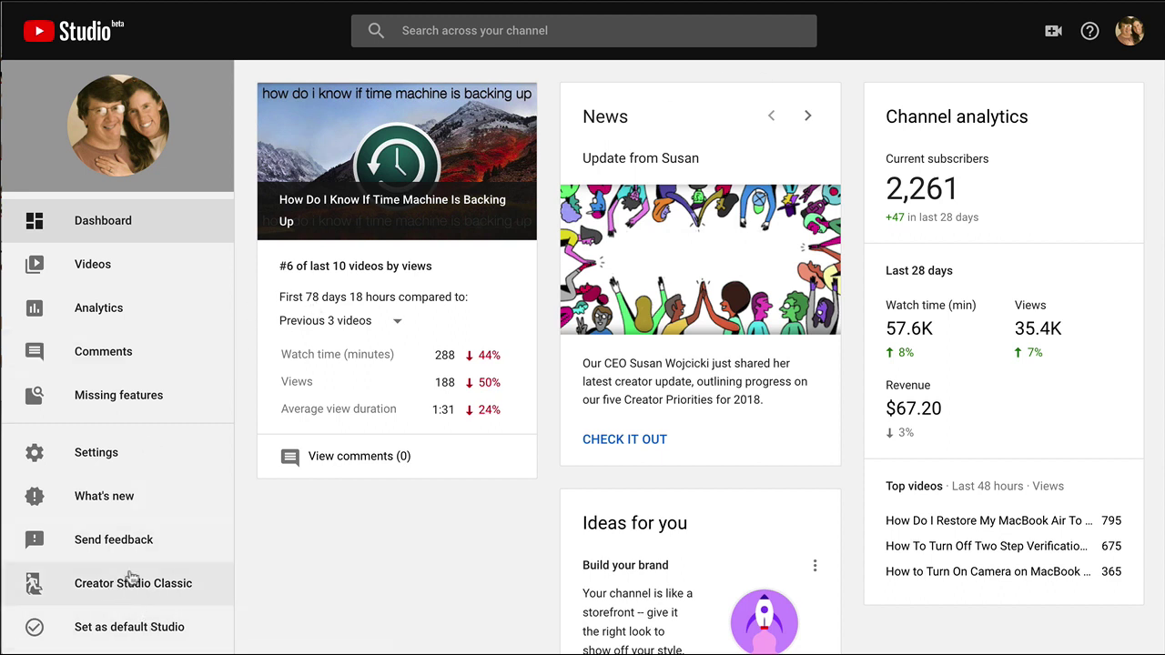
left_click(108, 460)
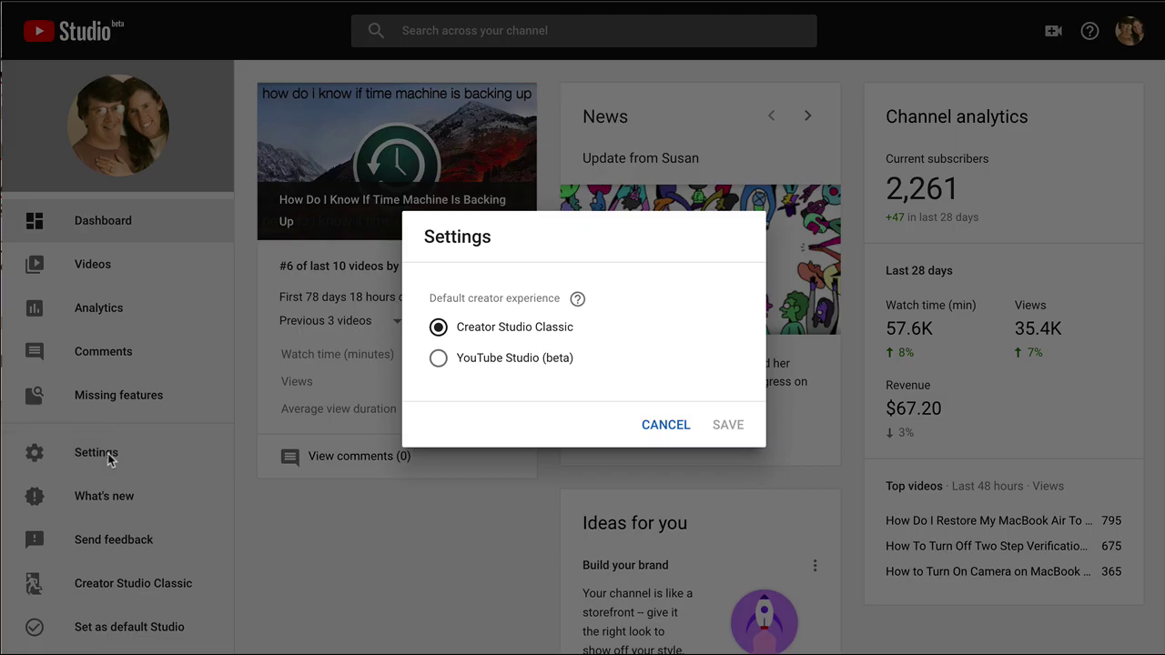
left_click(666, 425)
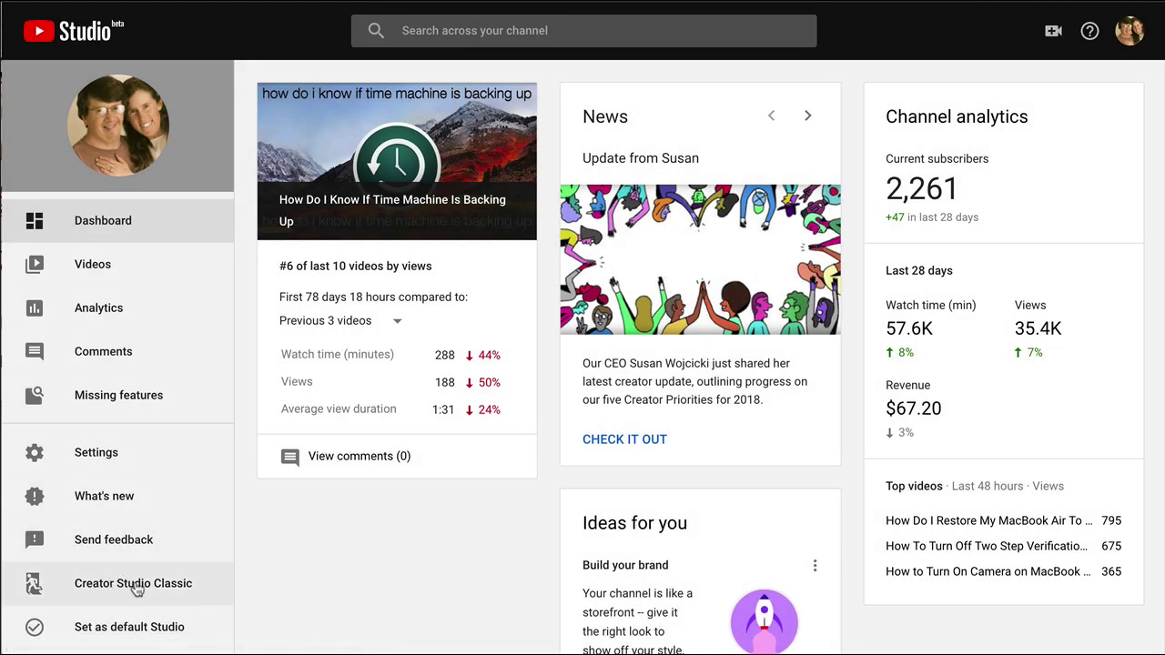
left_click(138, 589)
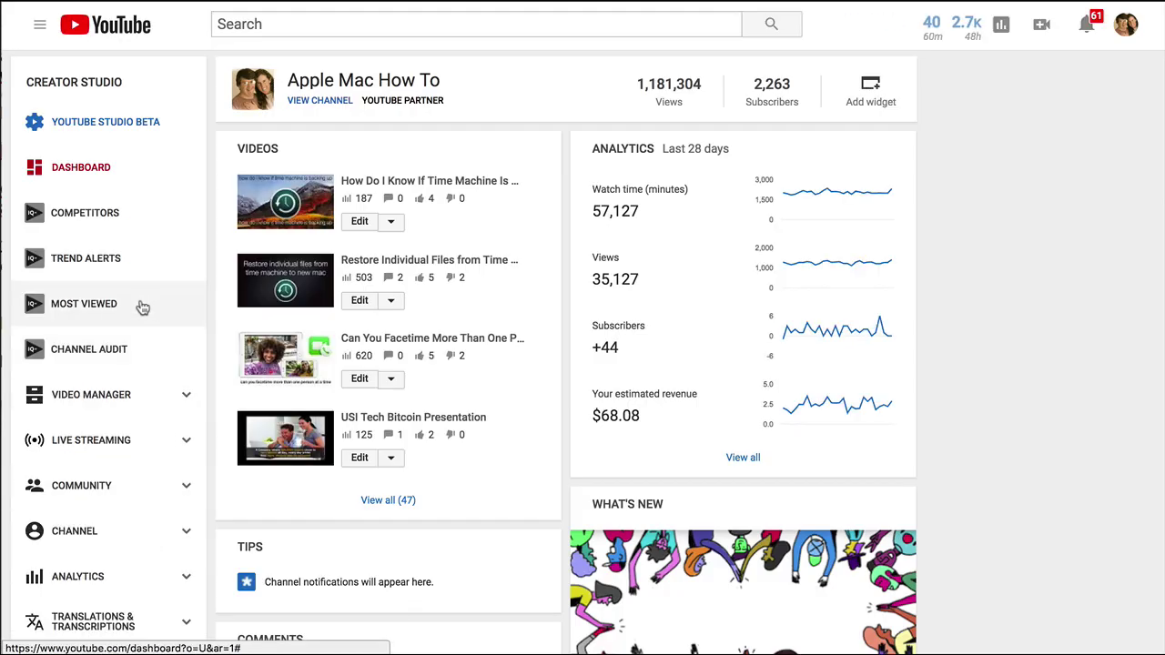
Open Video Manager's list of 47 uploads and briefly view the first video's Edit options
left_click(117, 392)
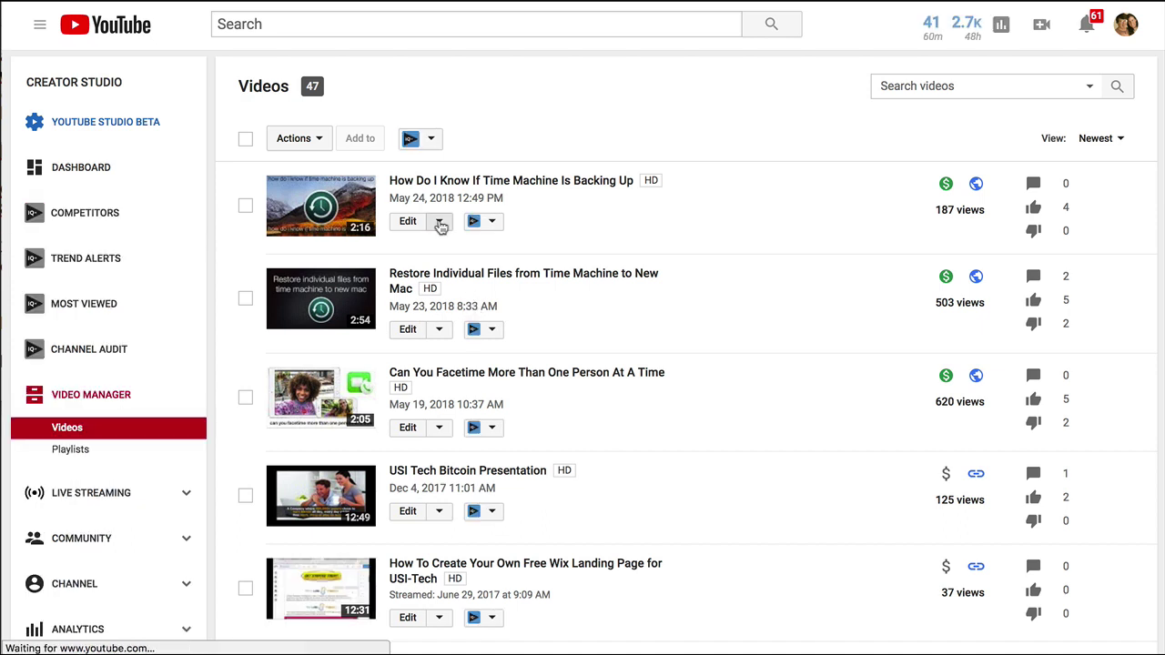
left_click(439, 222)
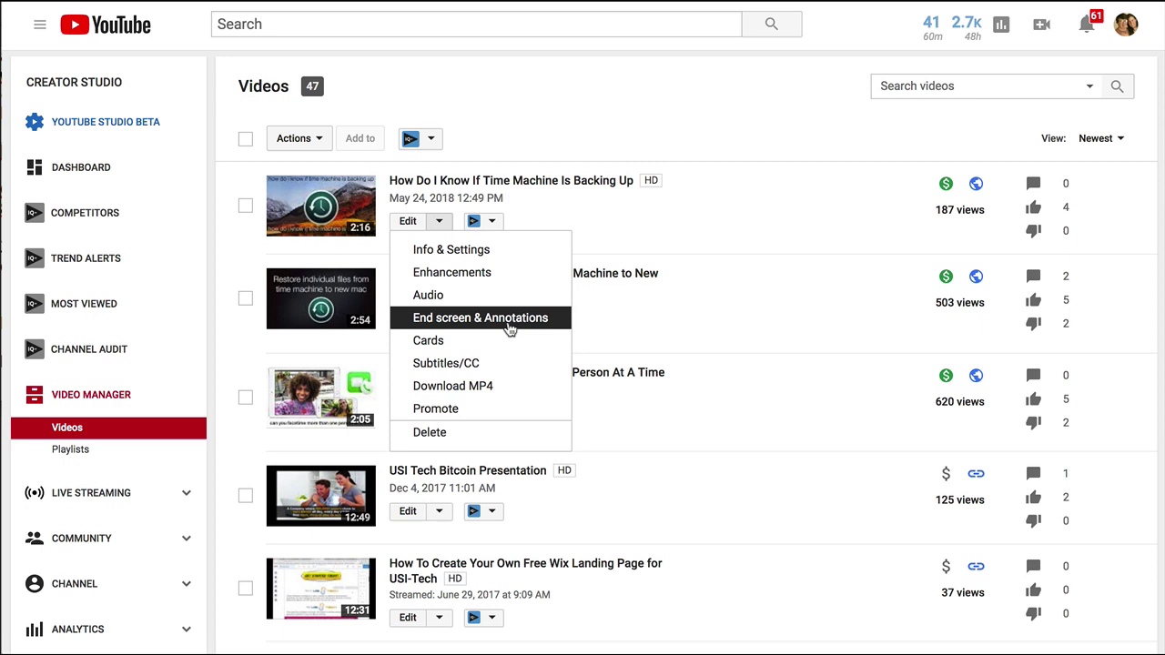
left_click(522, 124)
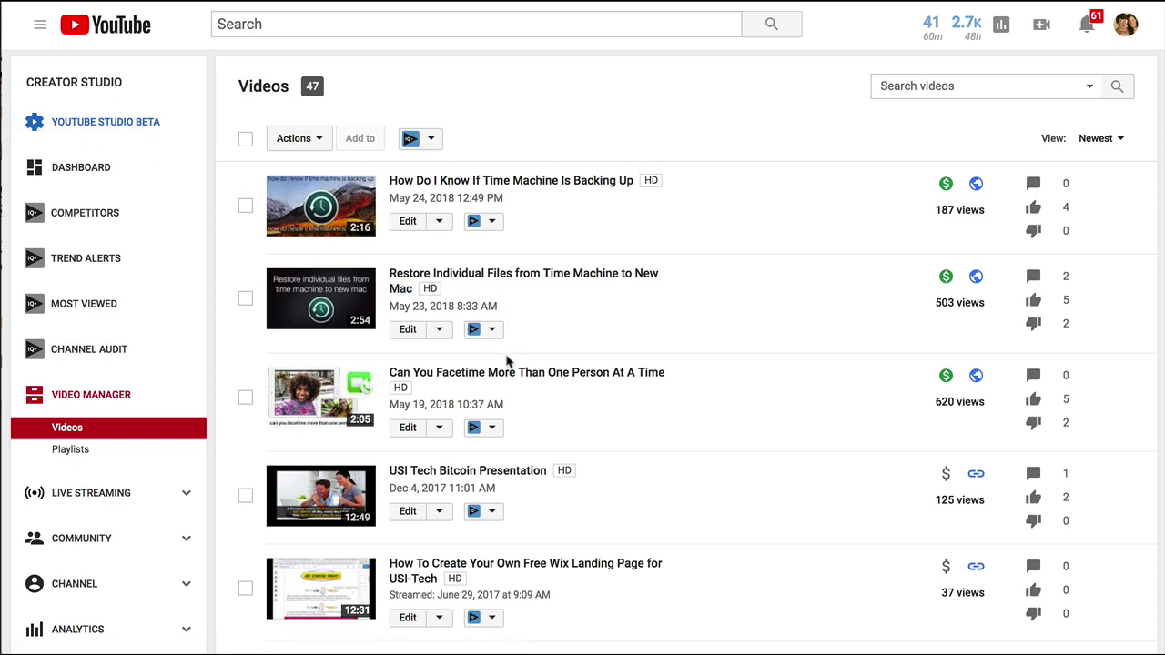
left_click(1127, 31)
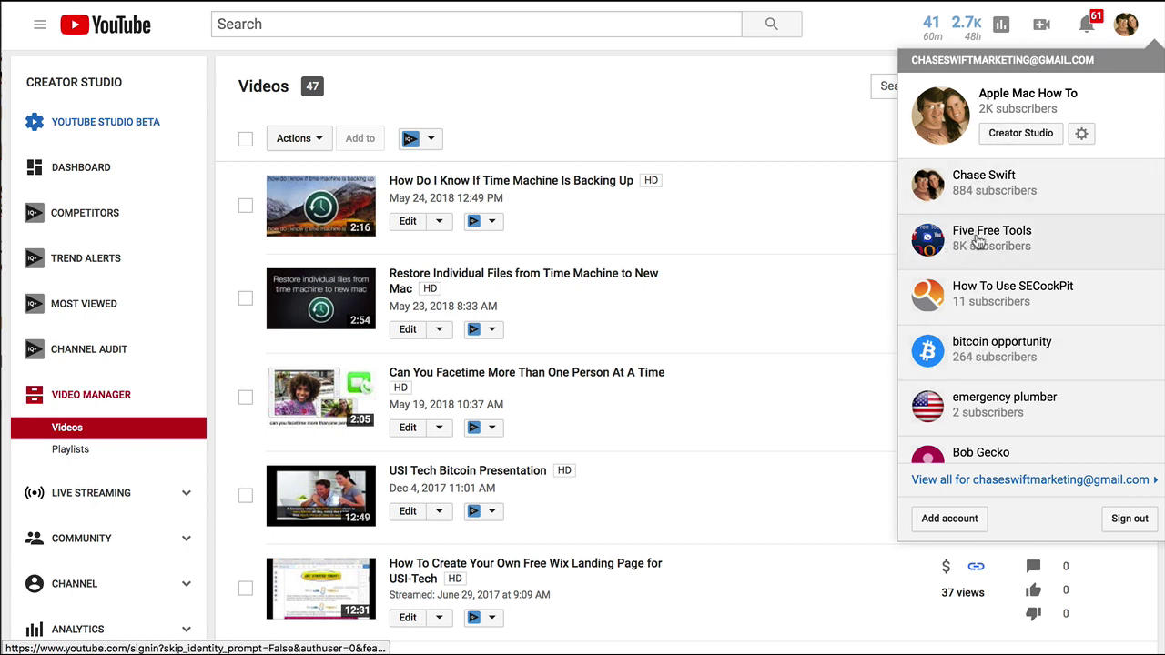
left_click(977, 241)
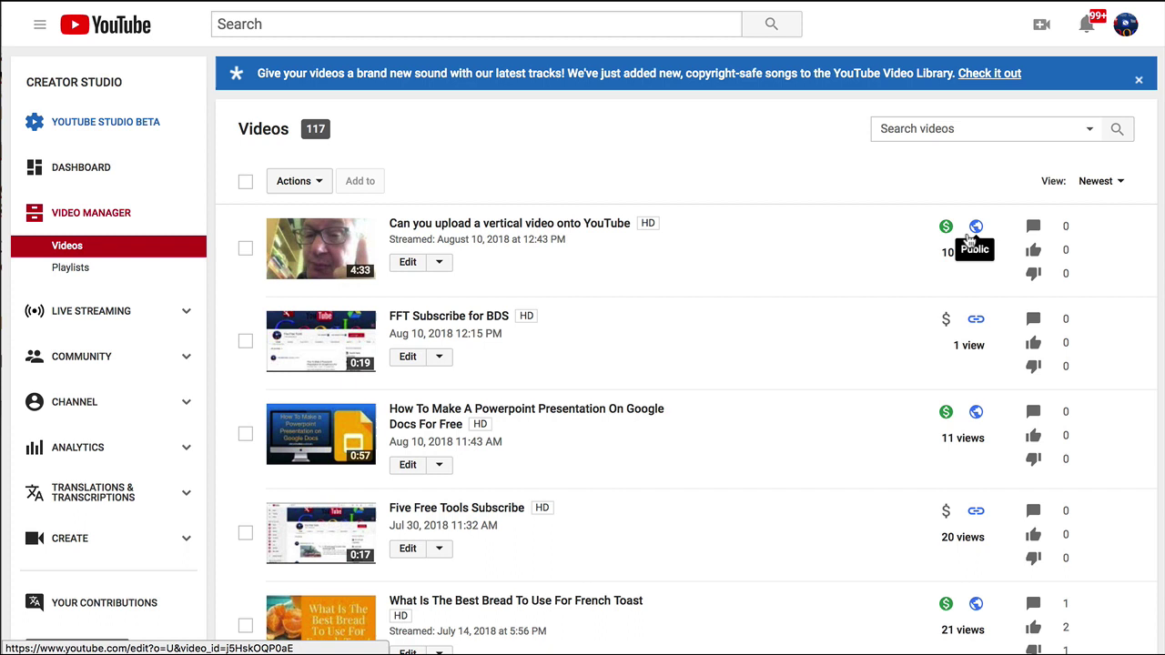
left_click(1126, 27)
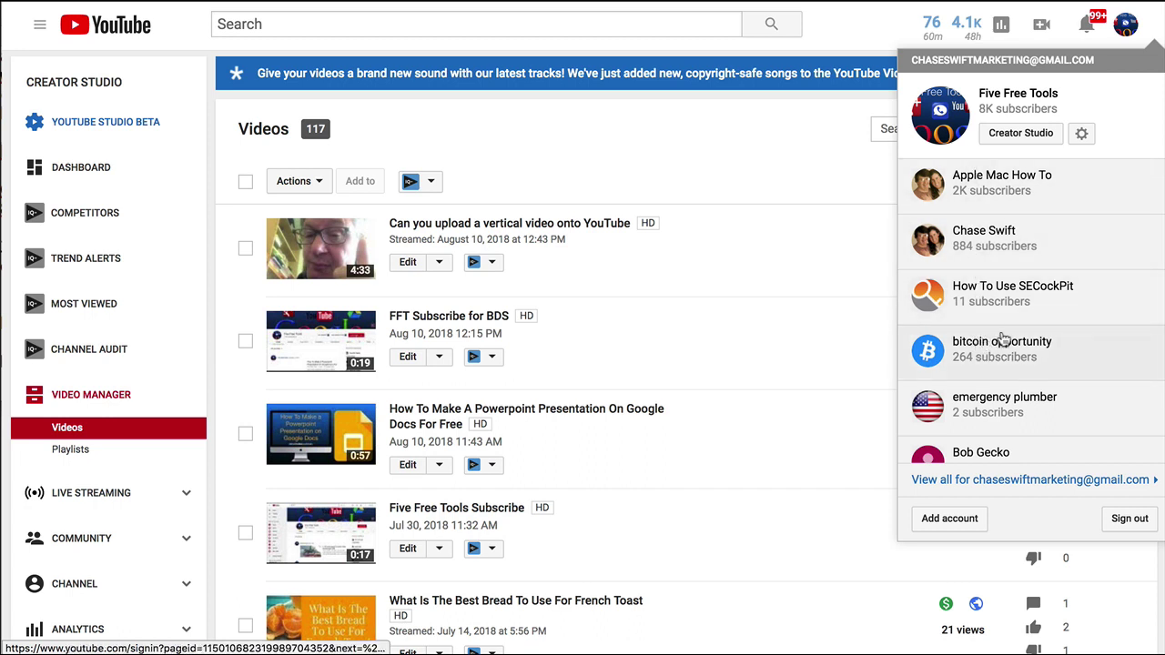
left_click(979, 187)
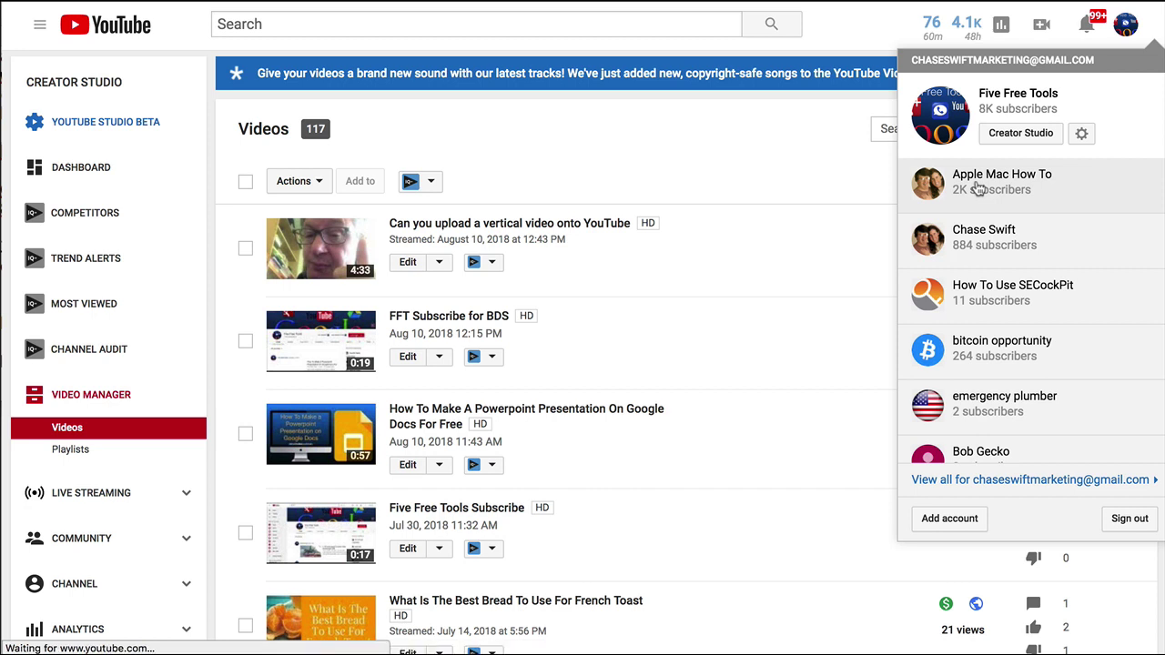